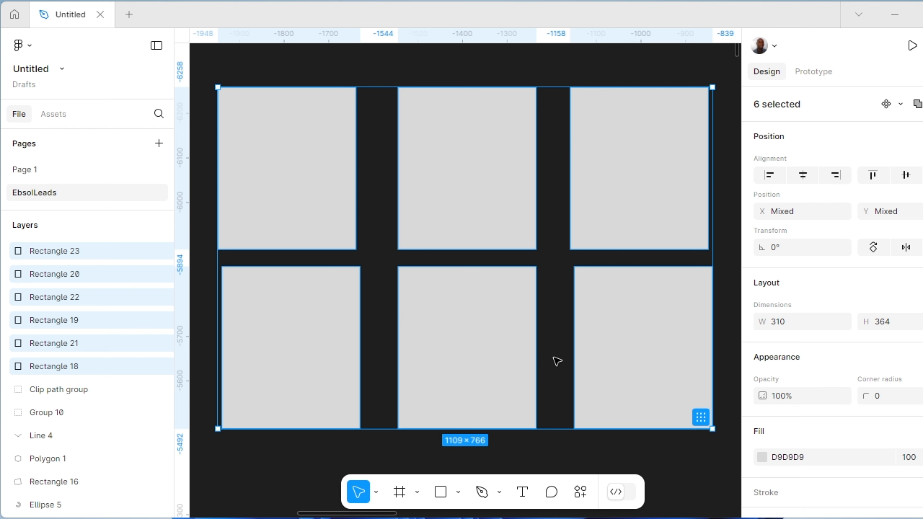
Step: Find the Pexels plugin among the available plugins and run it on the six selected rectangles
right_click(557, 361)
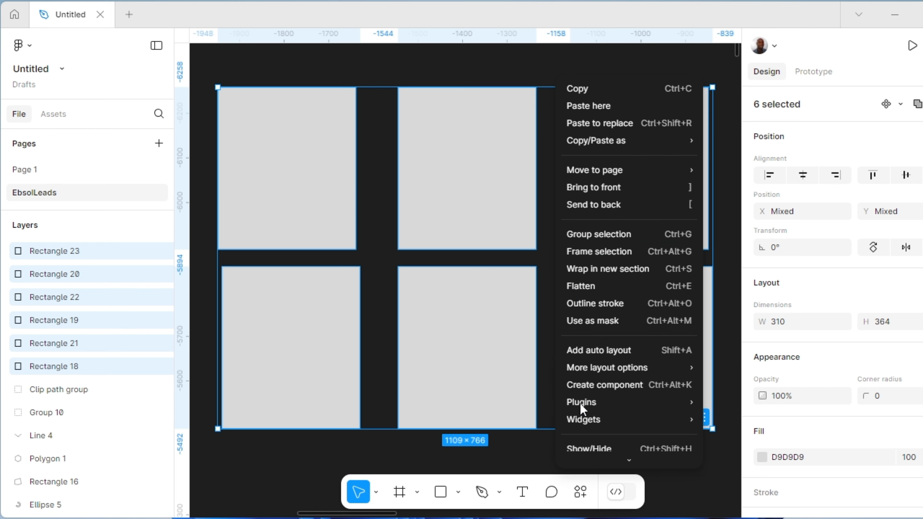
mouse_move(579, 403)
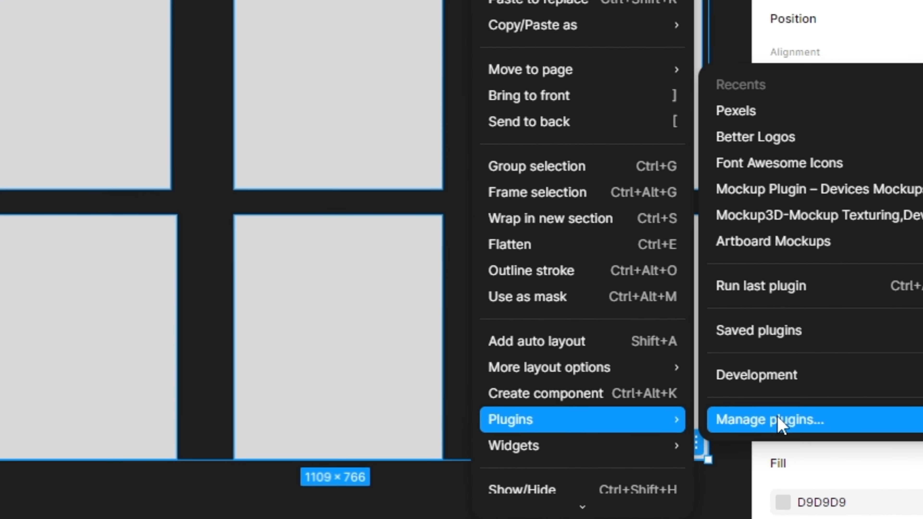
left_click(765, 402)
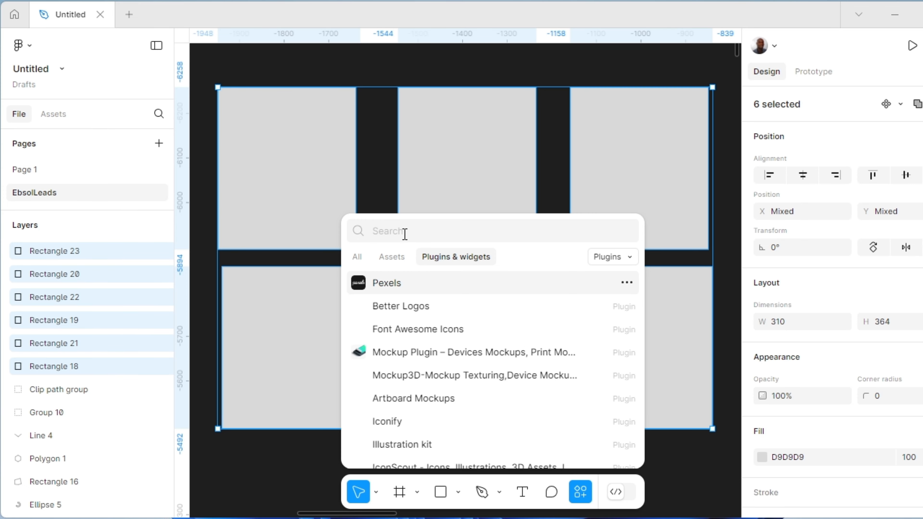
type("pexels")
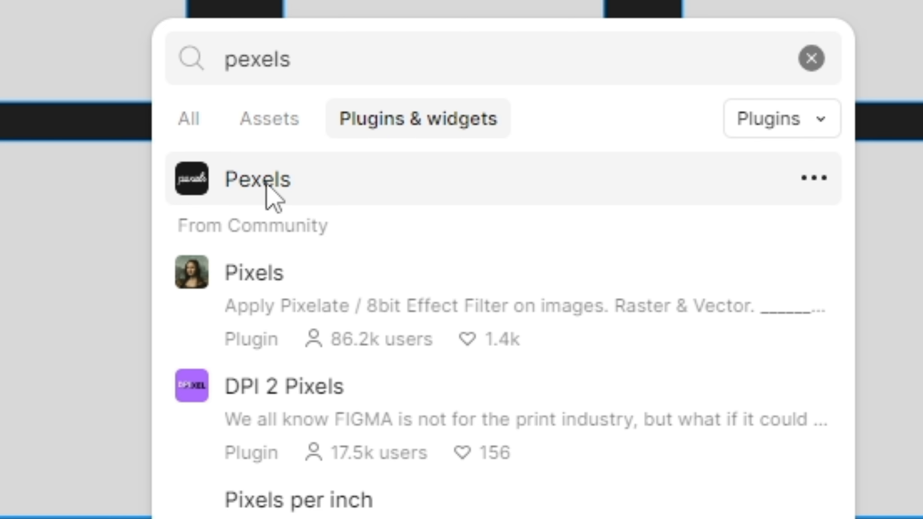
left_click(266, 186)
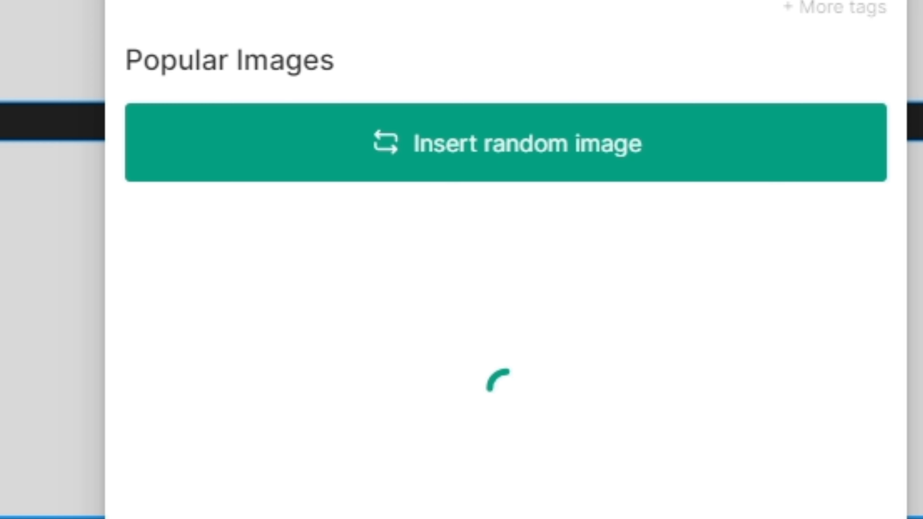
Step: Search Pexels for "portrait", fill the six selected rectangles with random images from it, and close the plugin
type("p")
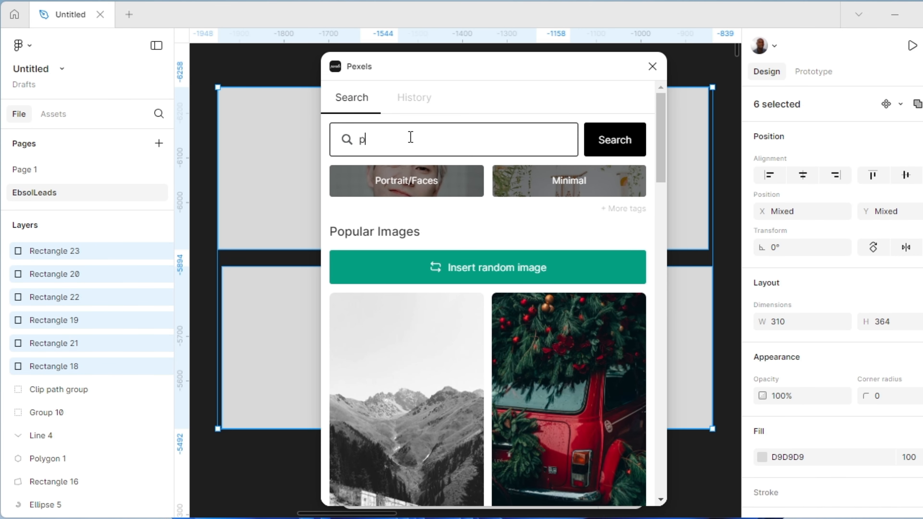
type("ortrait")
left_click(614, 148)
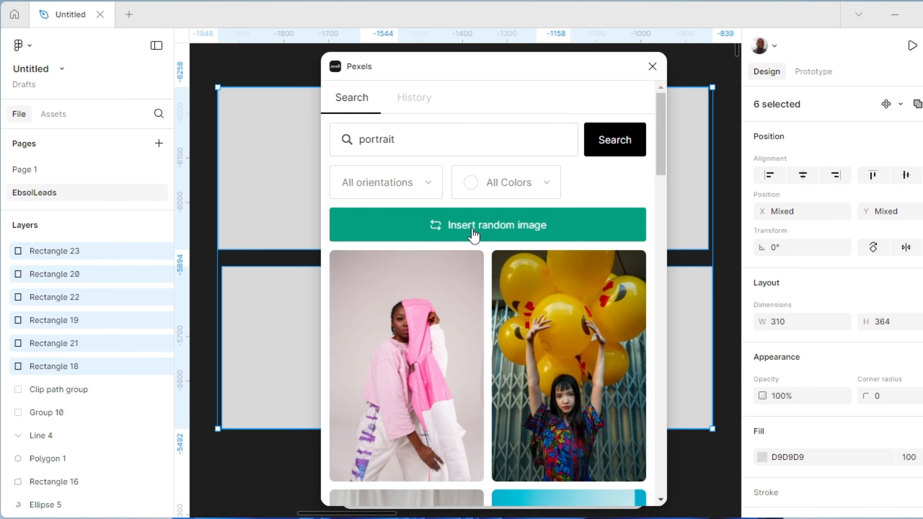
left_click(456, 286)
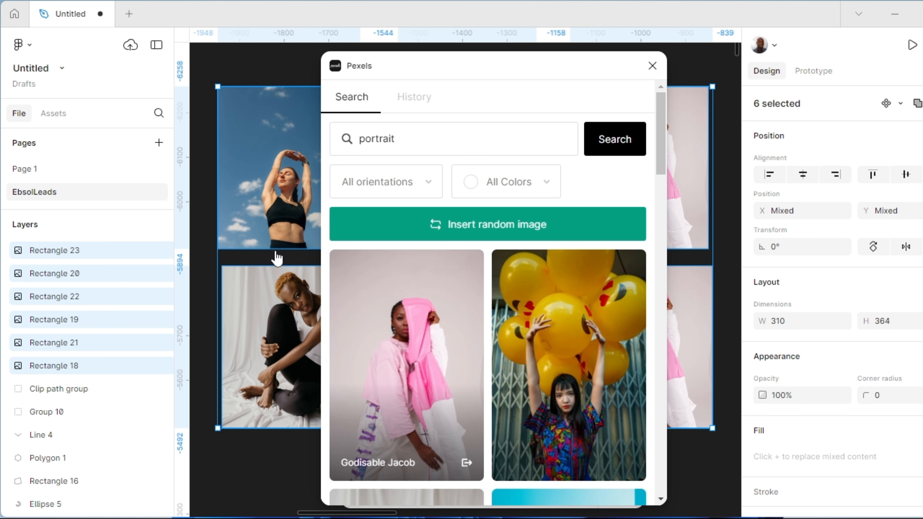
left_click(652, 66)
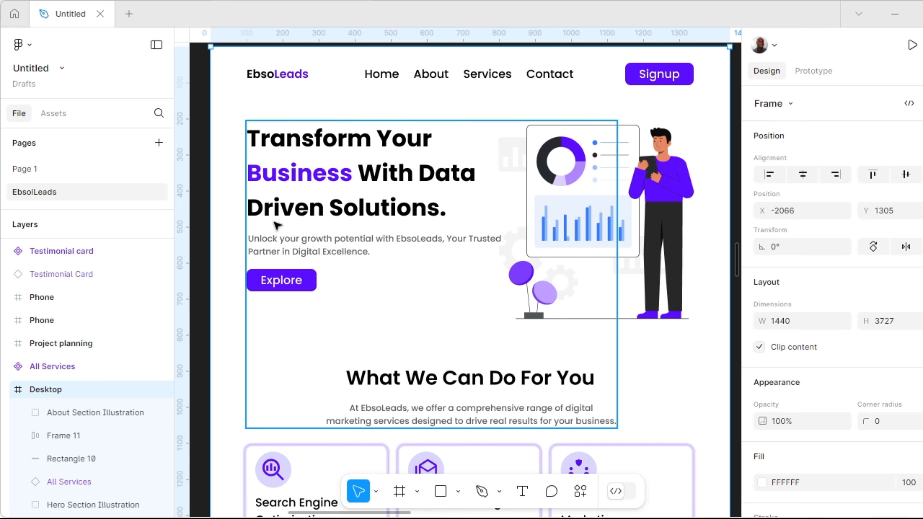
Step: Measure the spacing from the navigation bar and from the All Services cards to their neighbouring elements
left_click(251, 77)
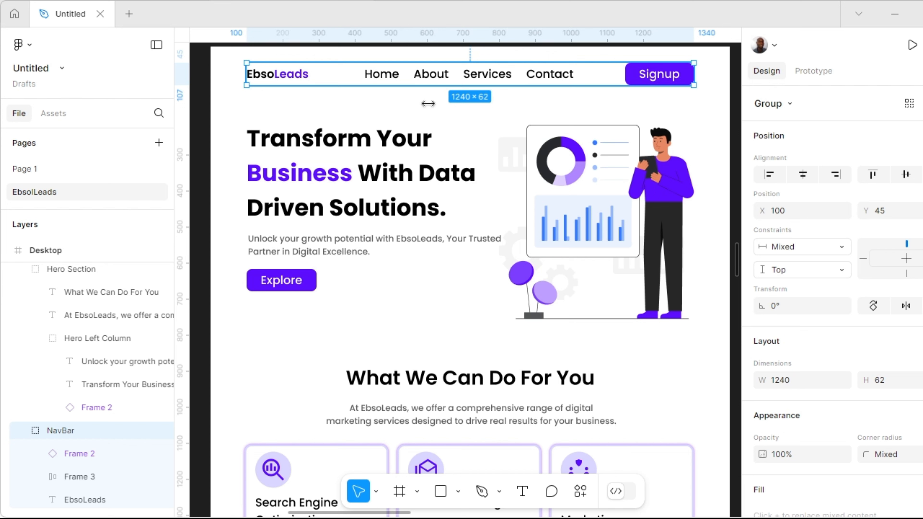
key("alt")
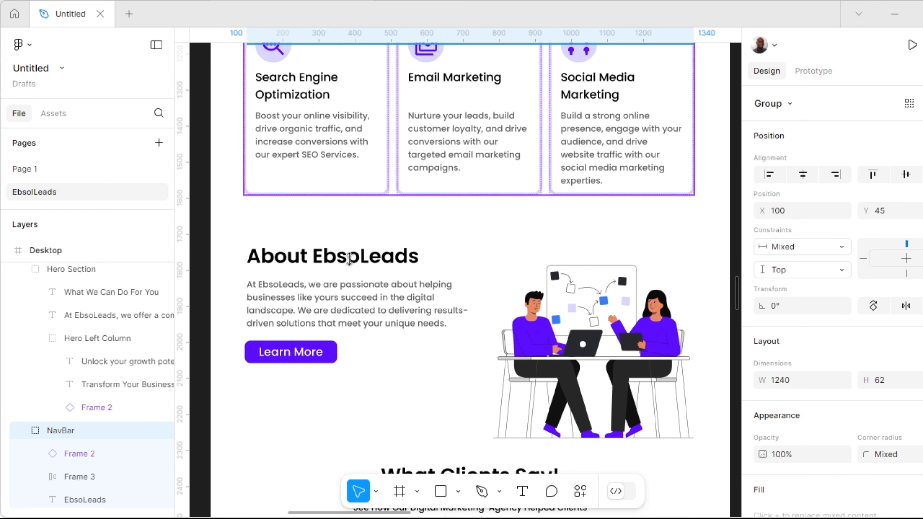
left_click(332, 193)
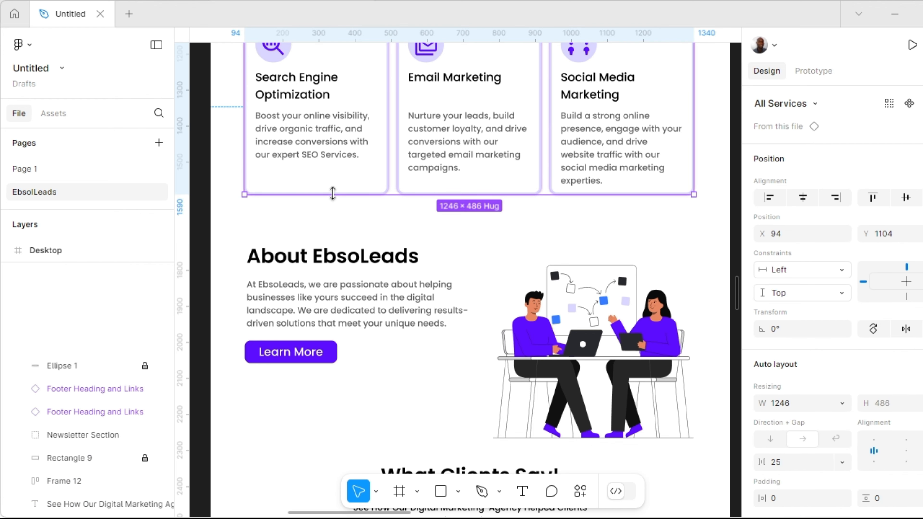
key("alt")
key("alt")
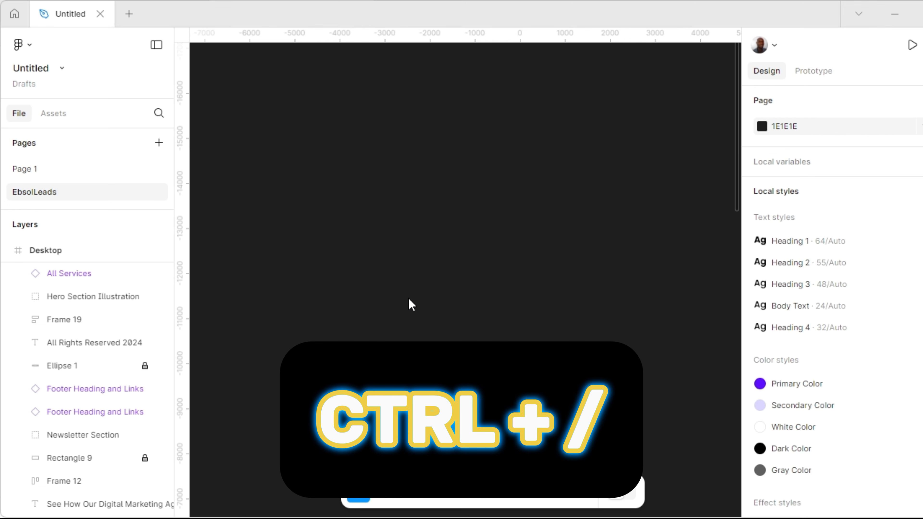
Step: Search the plugins and widgets for "logos" from the quick actions and look through the offered plugins
key("ctrl+slash")
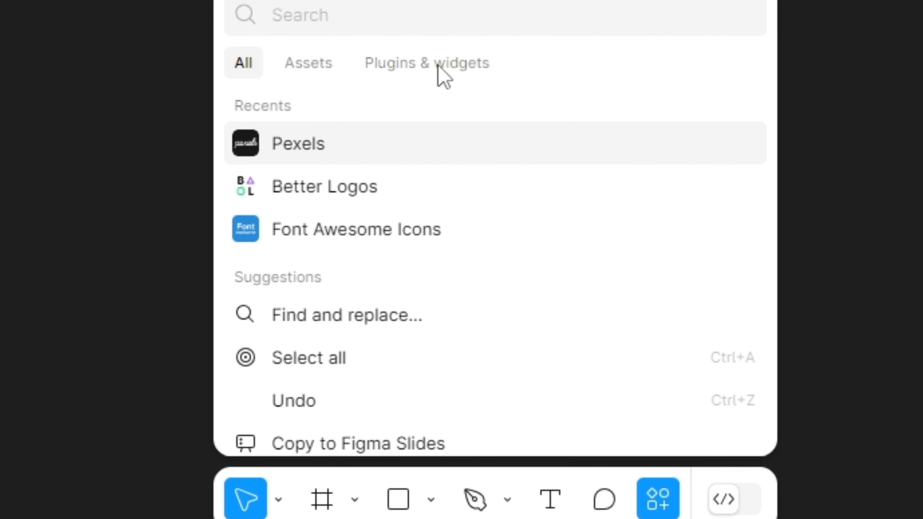
key("Tab")
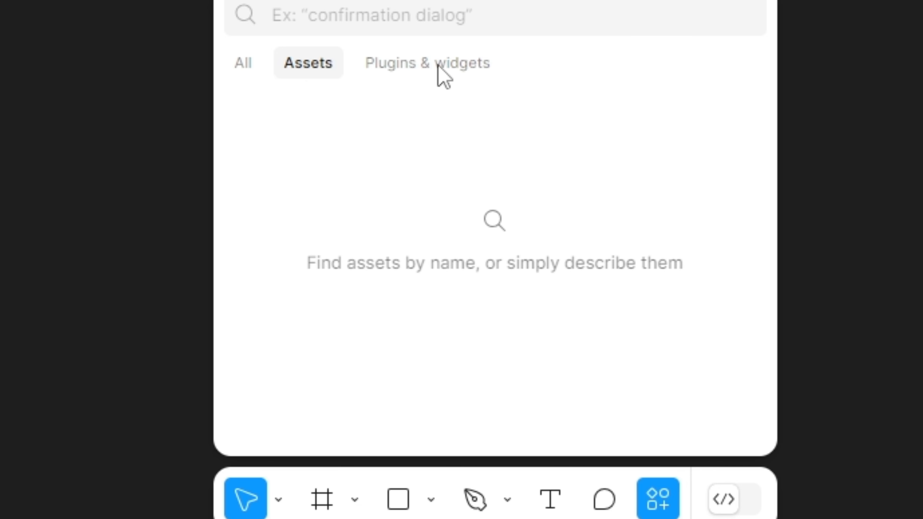
left_click(438, 66)
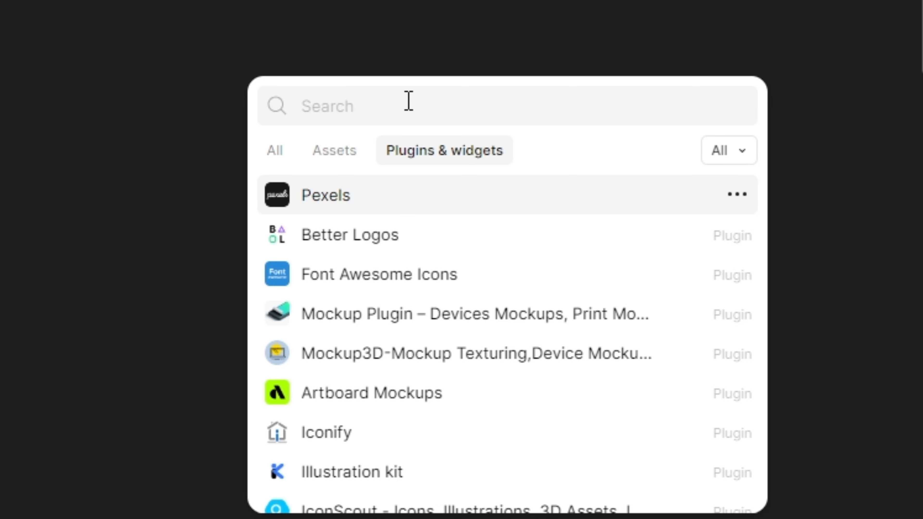
type("logos")
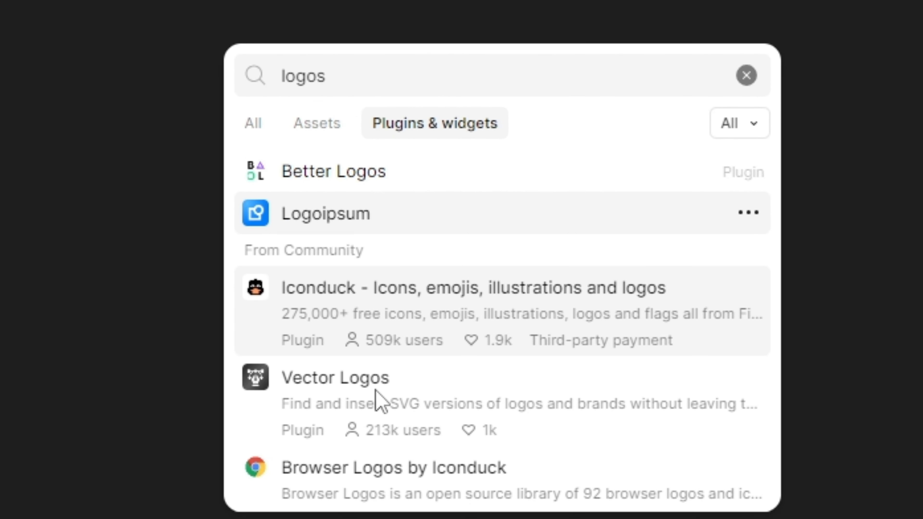
scroll(378, 396, "down", 5)
scroll(339, 349, "down", 10)
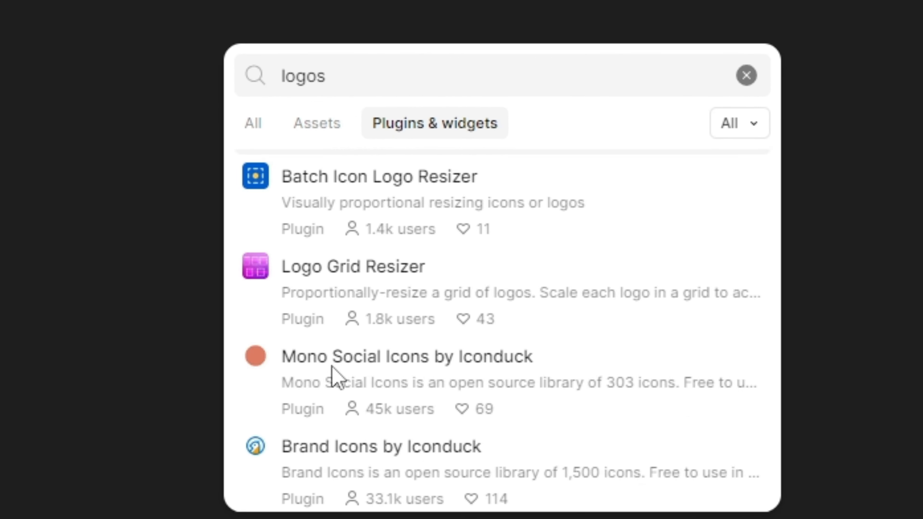
scroll(345, 349, "up", 15)
scroll(358, 309, "up", 3)
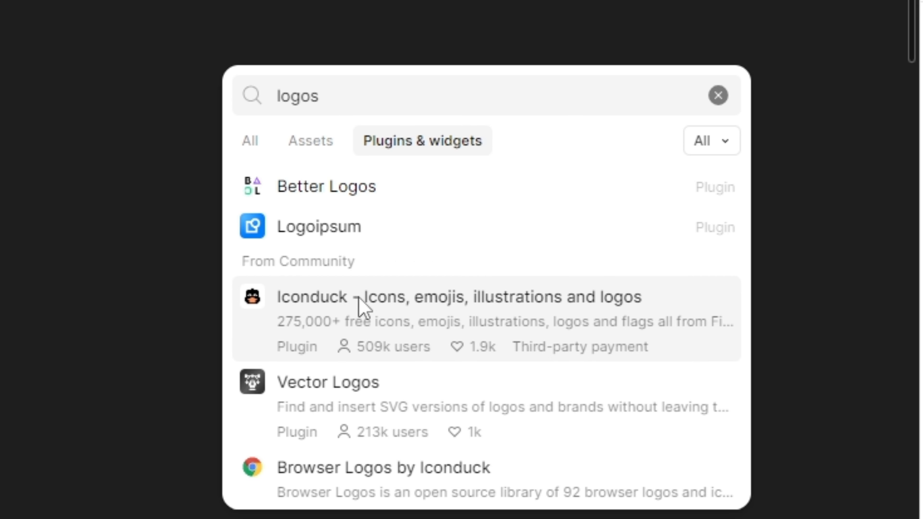
Step: Run the Better Logos plugin and browse its original-colour logos for the search "a"
left_click(360, 189)
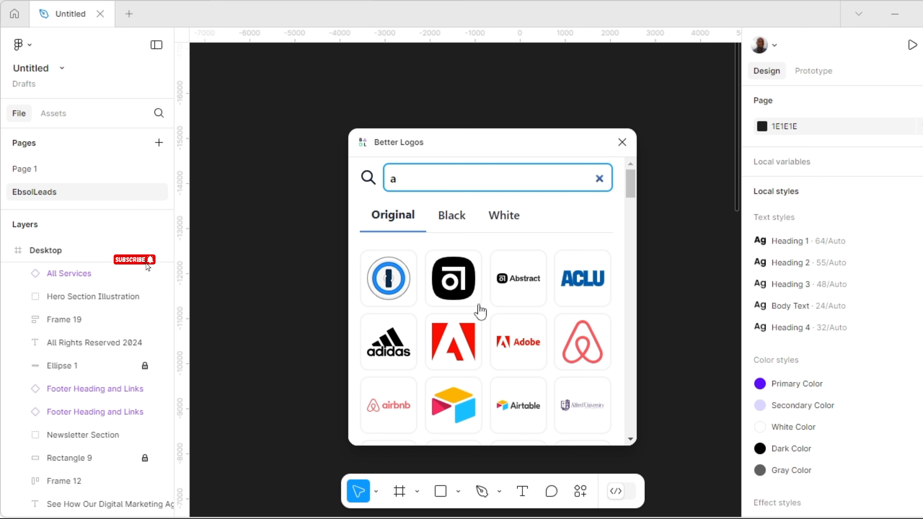
scroll(480, 342, "down", 2)
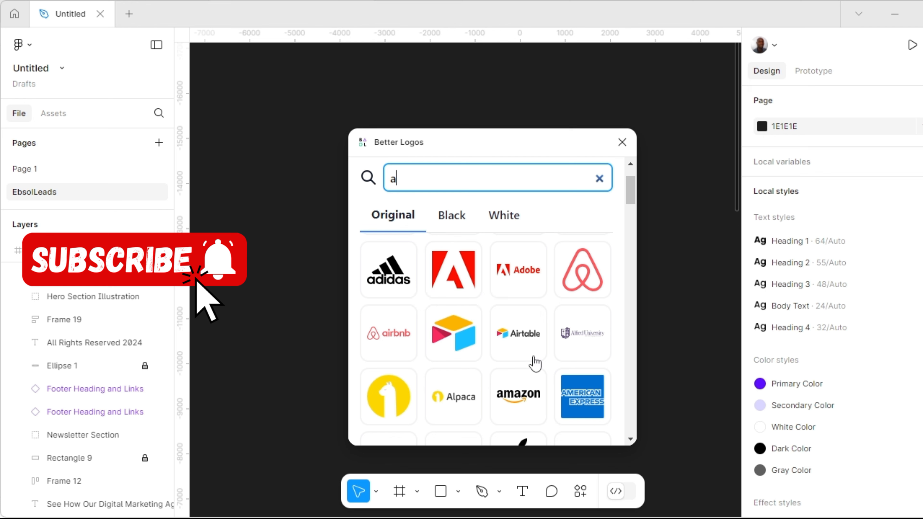
scroll(494, 381, "down", 4)
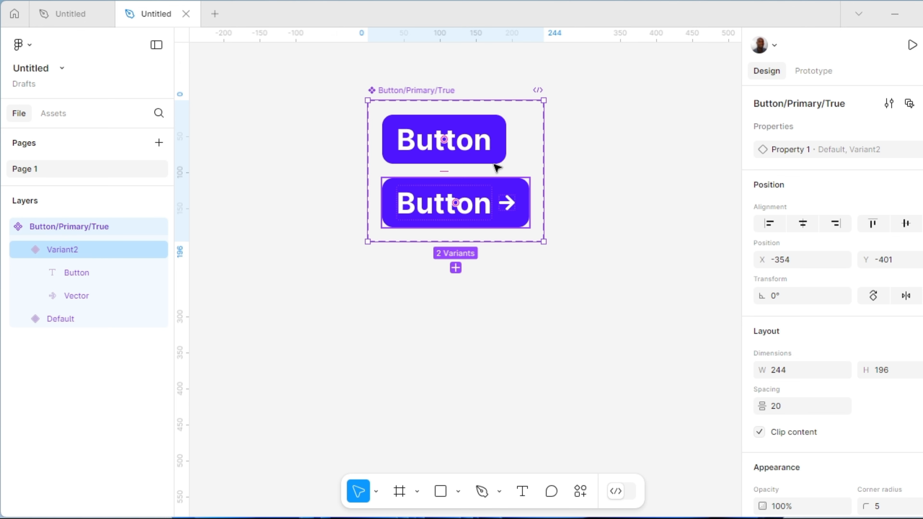
Step: Duplicate the Default variant of the Button/Primary/True component set four times
left_click(469, 124)
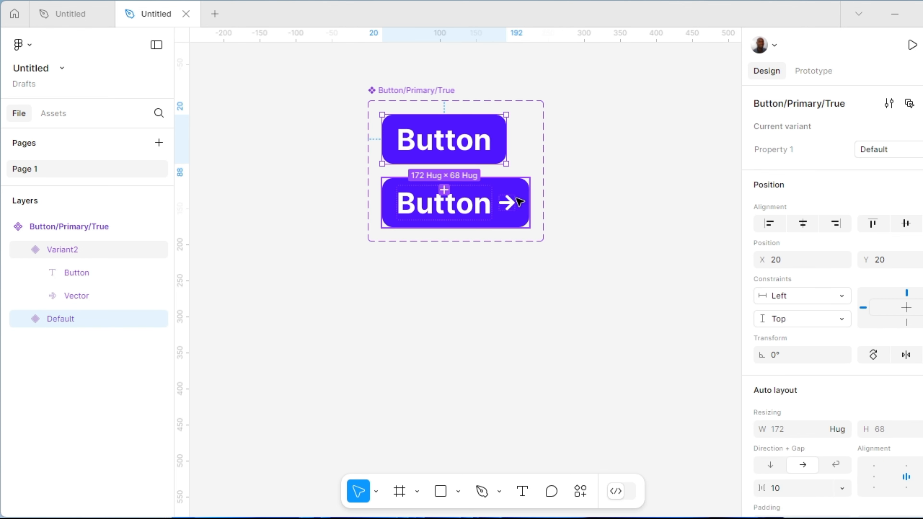
key("Escape")
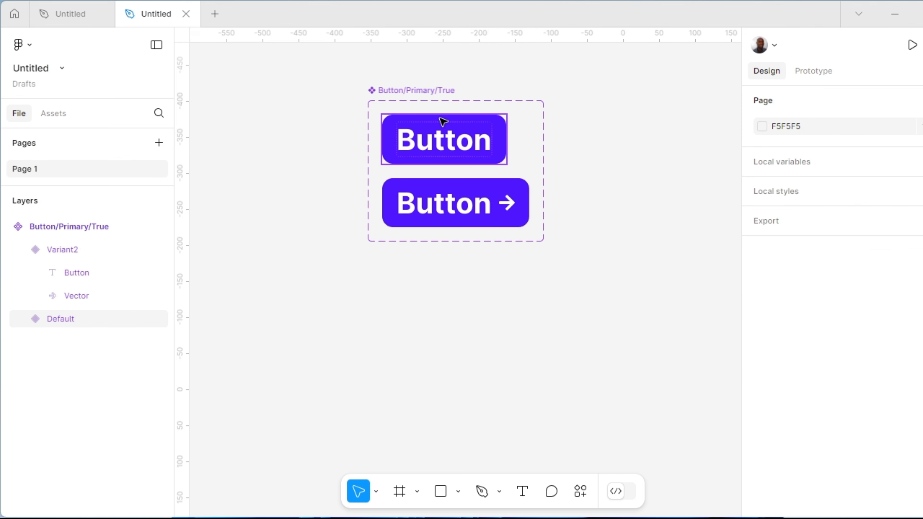
left_click(442, 121)
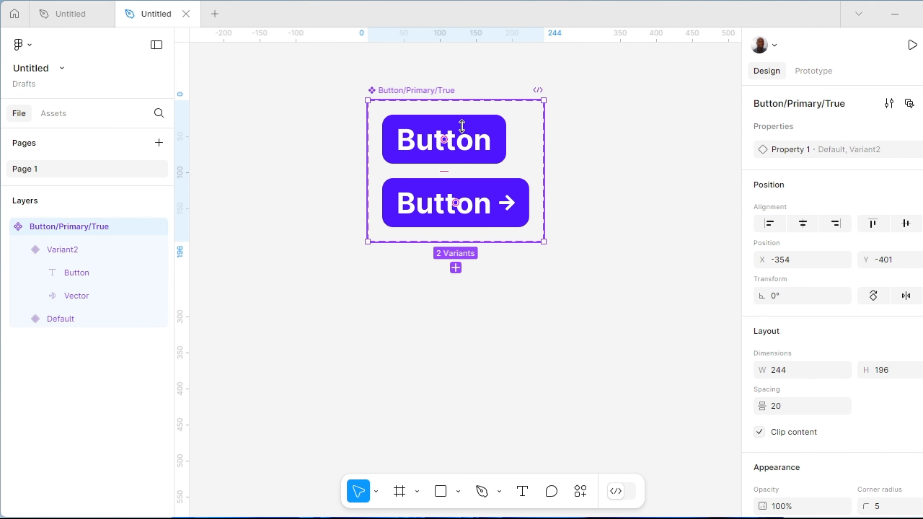
left_click(470, 121)
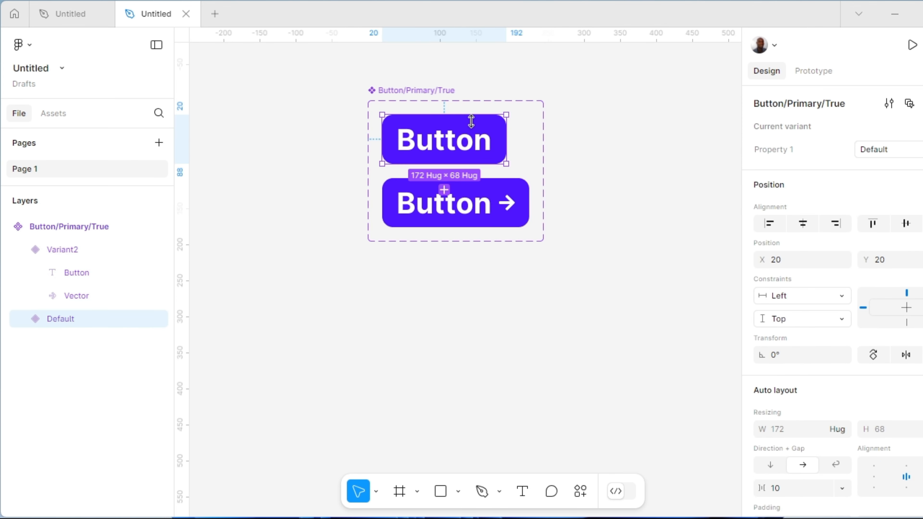
left_click(448, 119)
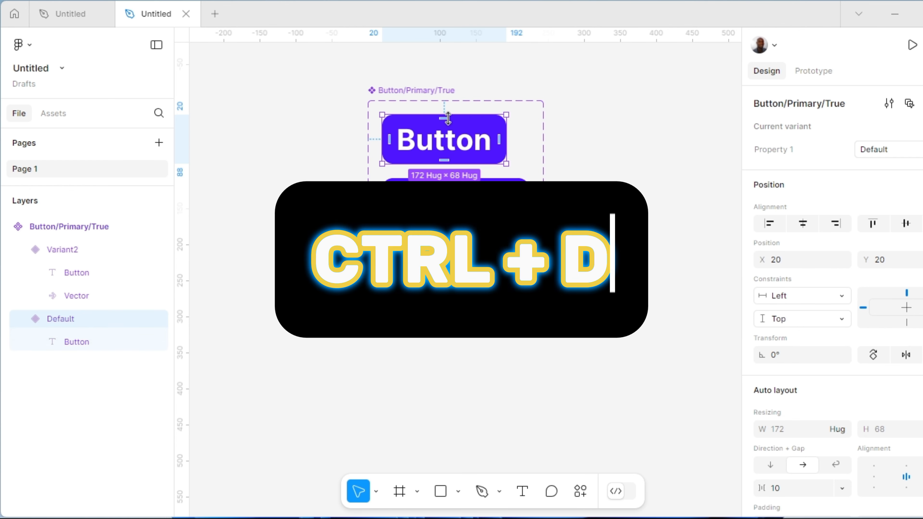
key("ctrl+d")
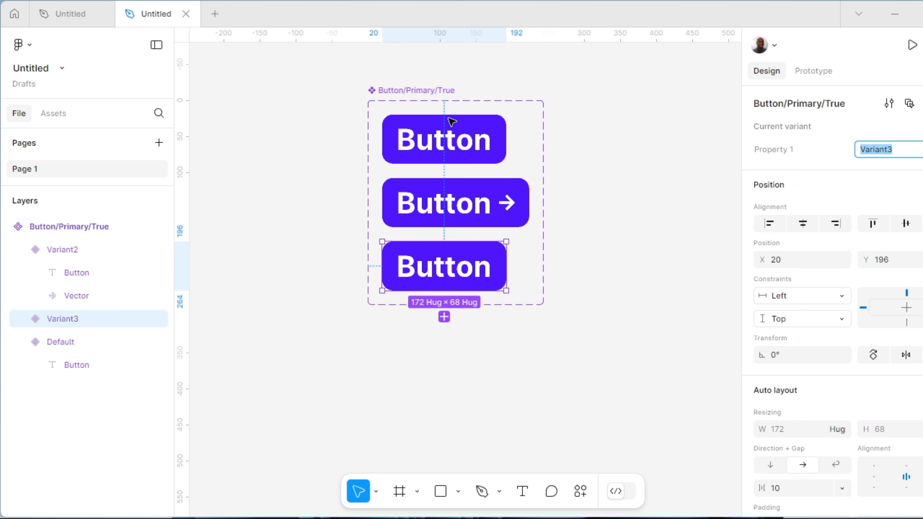
key("ctrl+d")
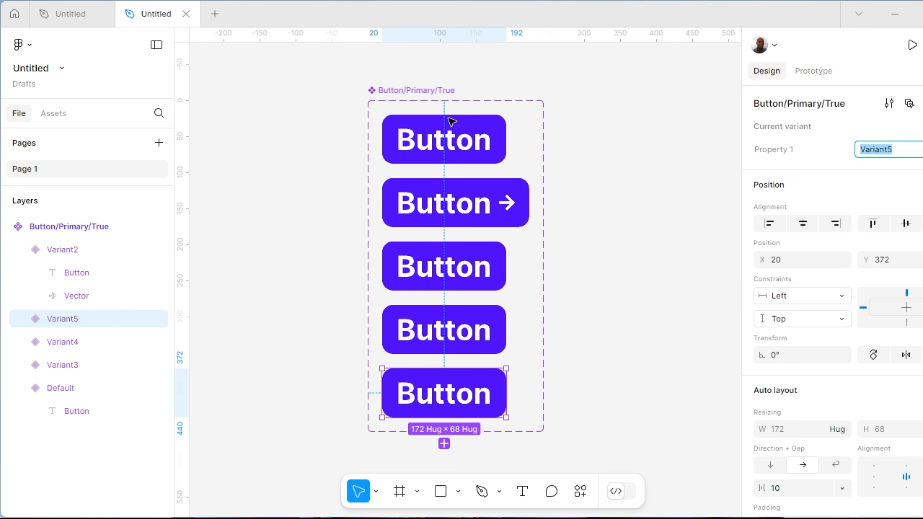
key("ctrl+d")
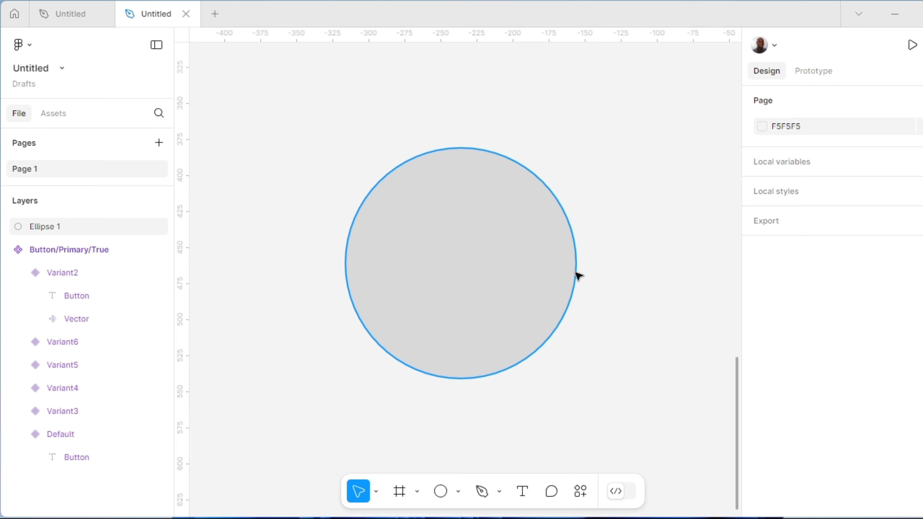
Step: Shorten the arc sweep of the 160 × 160 ellipse to cut a wedge of about 70° out of its lower right
left_click(578, 276)
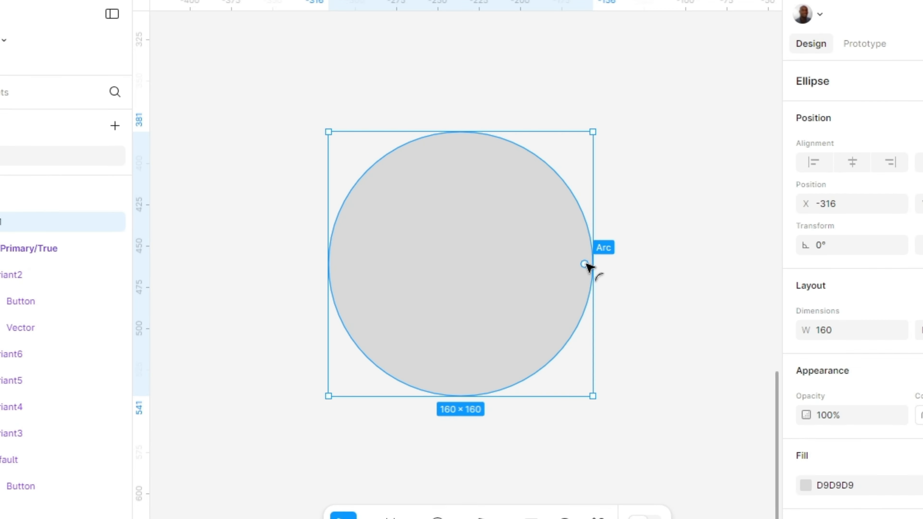
left_click_drag(632, 267, 632, 320)
left_click_drag(679, 338, 550, 497)
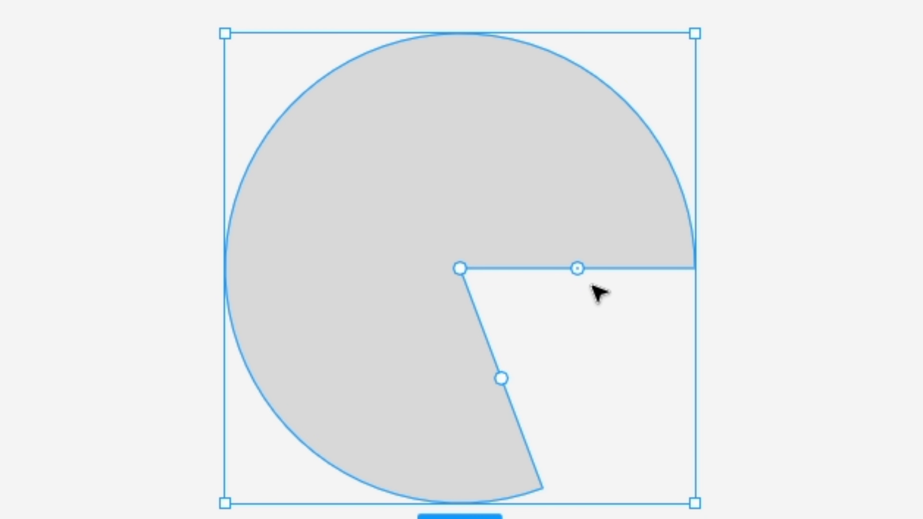
Step: Rotate the arc's start so the gap faces the upper right, and hollow the shape into a thin C-shaped ring
left_click_drag(578, 269, 560, 109)
left_click_drag(460, 270, 332, 352)
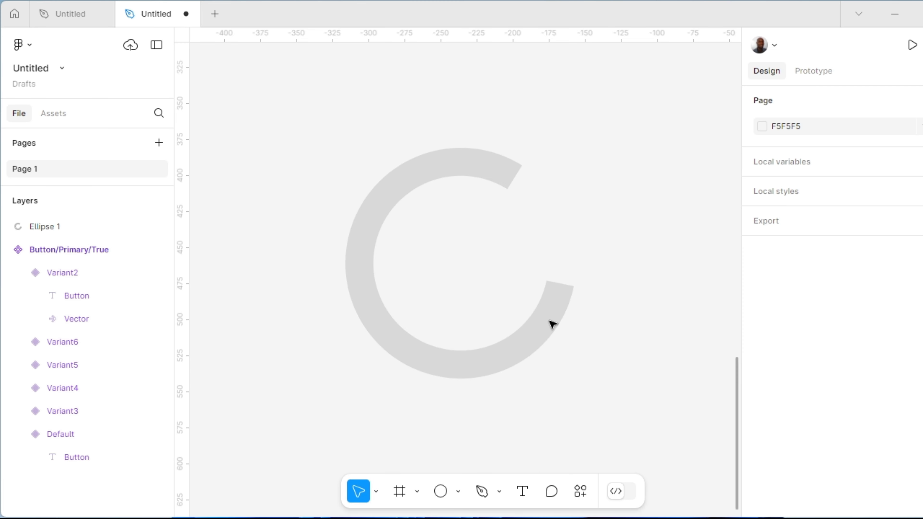
left_click(486, 231)
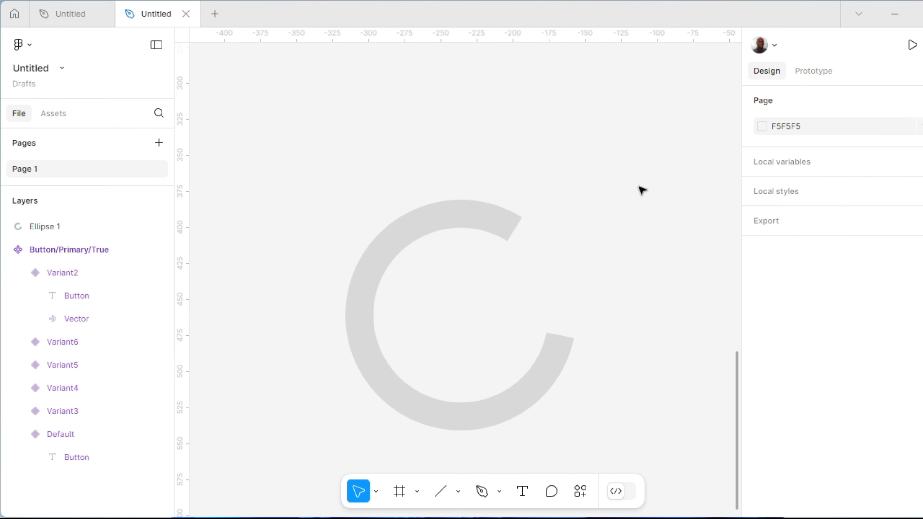